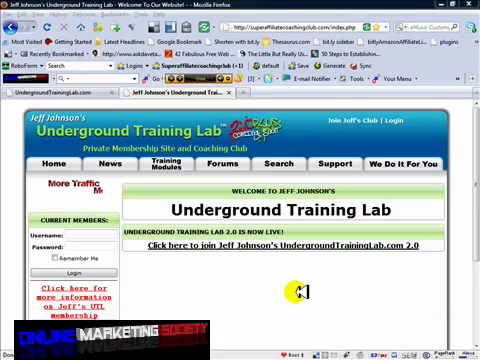
{"action": "mouse_move", "coordinate": [477, 193]}
{"action": "left_mouse_down"}
{"action": "mouse_move", "coordinate": [477, 208]}
{"action": "mouse_move", "coordinate": [477, 190]}
{"action": "left_mouse_up"}
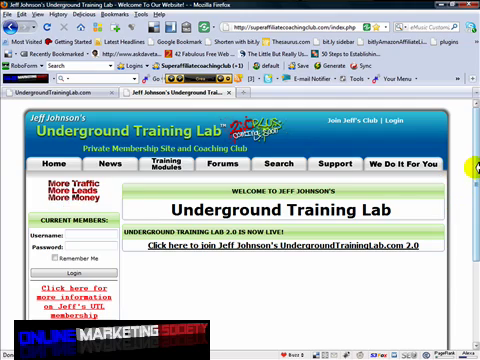
{"action": "mouse_move", "coordinate": [476, 168]}
{"action": "left_mouse_down"}
{"action": "mouse_move", "coordinate": [476, 186]}
{"action": "mouse_move", "coordinate": [470, 160]}
{"action": "left_mouse_up"}
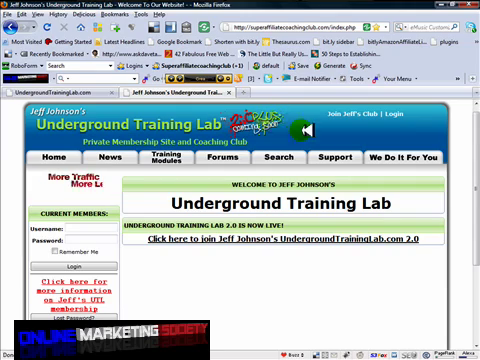
{"action": "scroll", "coordinate": [300, 130], "scroll_direction": "down", "scroll_amount": 1}
{"action": "scroll", "coordinate": [220, 240], "scroll_direction": "up", "scroll_amount": 1}
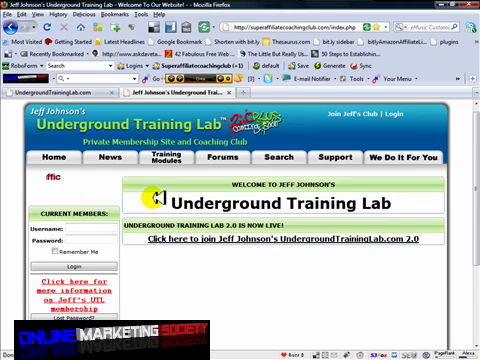
{"action": "scroll", "coordinate": [157, 197], "scroll_direction": "down", "scroll_amount": 2}
{"action": "scroll", "coordinate": [150, 190], "scroll_direction": "up", "scroll_amount": 3}
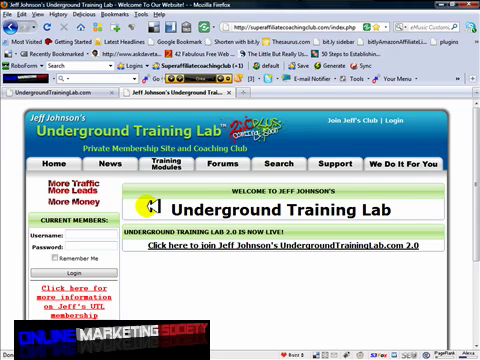
{"action": "scroll", "coordinate": [150, 206], "scroll_direction": "down", "scroll_amount": 1}
{"action": "scroll", "coordinate": [152, 206], "scroll_direction": "up", "scroll_amount": 1}
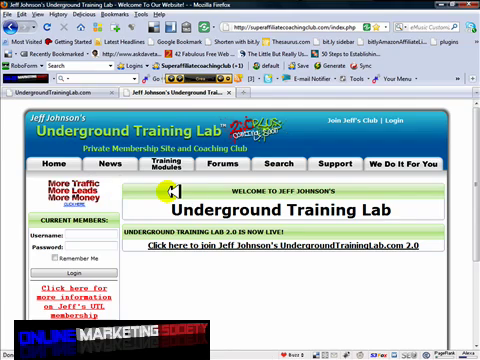
{"action": "scroll", "coordinate": [173, 191], "scroll_direction": "down", "scroll_amount": 1}
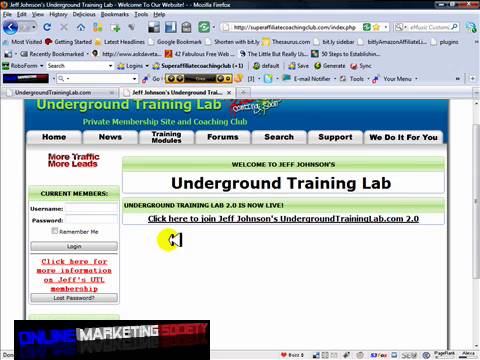
{"action": "scroll", "coordinate": [174, 240], "scroll_direction": "up", "scroll_amount": 1}
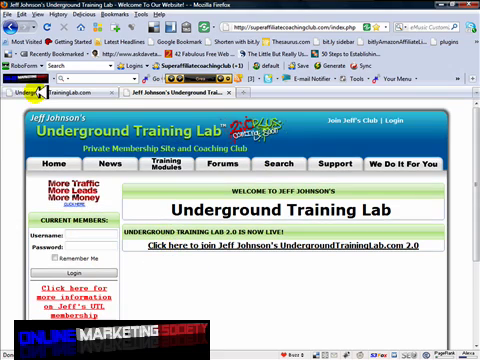
- Go to the UndergroundTrainingLab.com page and continue past Read This First to the Disc 1 contents
{"action": "left_click", "coordinate": [40, 93]}
{"action": "scroll", "coordinate": [108, 202], "scroll_direction": "down", "scroll_amount": 2}
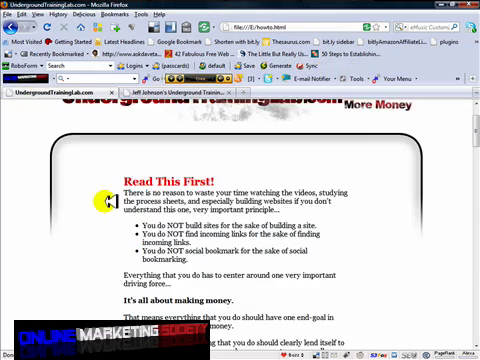
{"action": "scroll", "coordinate": [108, 202], "scroll_direction": "down", "scroll_amount": 1}
{"action": "scroll", "coordinate": [100, 195], "scroll_direction": "down", "scroll_amount": 2}
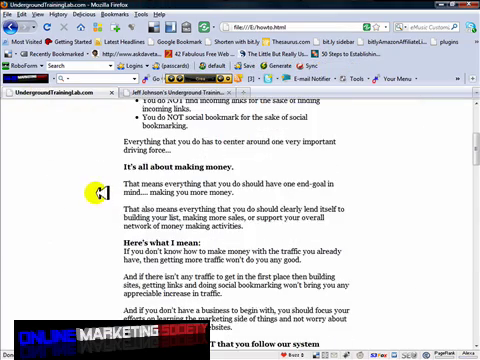
{"action": "scroll", "coordinate": [100, 192], "scroll_direction": "down", "scroll_amount": 1}
{"action": "scroll", "coordinate": [100, 192], "scroll_direction": "down", "scroll_amount": 1}
{"action": "scroll", "coordinate": [100, 192], "scroll_direction": "down", "scroll_amount": 2}
{"action": "scroll", "coordinate": [100, 192], "scroll_direction": "down", "scroll_amount": 3}
{"action": "scroll", "coordinate": [100, 192], "scroll_direction": "down", "scroll_amount": 4}
{"action": "scroll", "coordinate": [100, 192], "scroll_direction": "down", "scroll_amount": 4}
{"action": "scroll", "coordinate": [126, 159], "scroll_direction": "down", "scroll_amount": 4}
{"action": "scroll", "coordinate": [352, 205], "scroll_direction": "down", "scroll_amount": 4}
{"action": "scroll", "coordinate": [352, 215], "scroll_direction": "down", "scroll_amount": 5}
{"action": "left_click", "coordinate": [210, 293]}
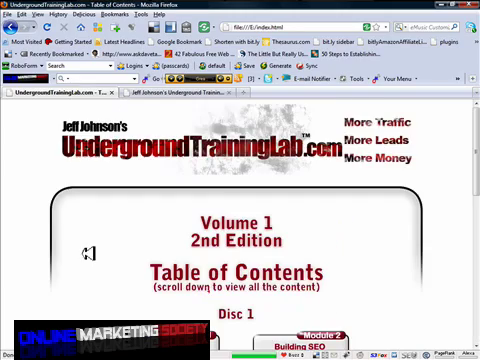
{"action": "scroll", "coordinate": [88, 222], "scroll_direction": "down", "scroll_amount": 1}
{"action": "scroll", "coordinate": [110, 217], "scroll_direction": "down", "scroll_amount": 3}
{"action": "scroll", "coordinate": [100, 217], "scroll_direction": "down", "scroll_amount": 2}
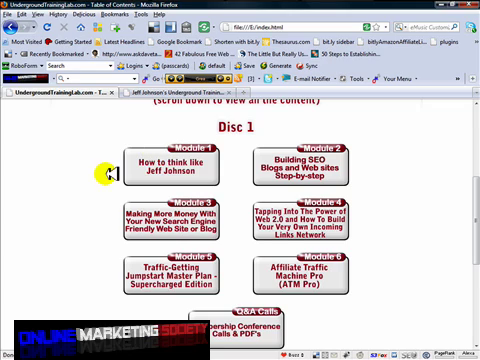
{"action": "scroll", "coordinate": [110, 173], "scroll_direction": "down", "scroll_amount": 2}
{"action": "scroll", "coordinate": [110, 173], "scroll_direction": "up", "scroll_amount": 2}
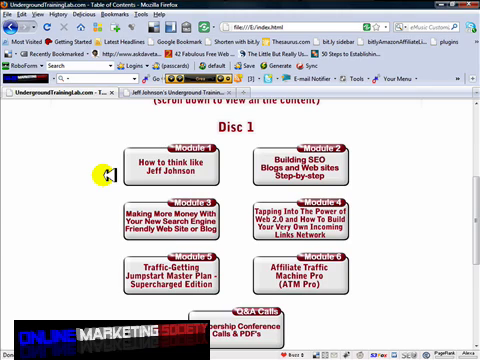
{"action": "left_click", "coordinate": [190, 165]}
{"action": "scroll", "coordinate": [110, 185], "scroll_direction": "down", "scroll_amount": 3}
{"action": "scroll", "coordinate": [110, 185], "scroll_direction": "down", "scroll_amount": 3}
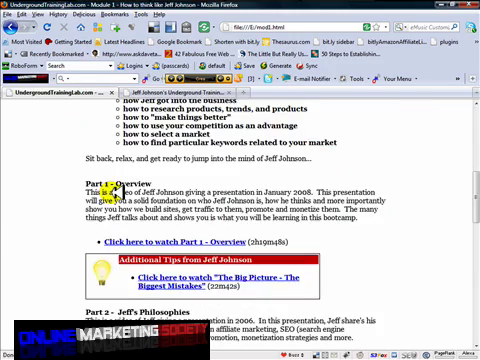
{"action": "scroll", "coordinate": [110, 185], "scroll_direction": "down", "scroll_amount": 2}
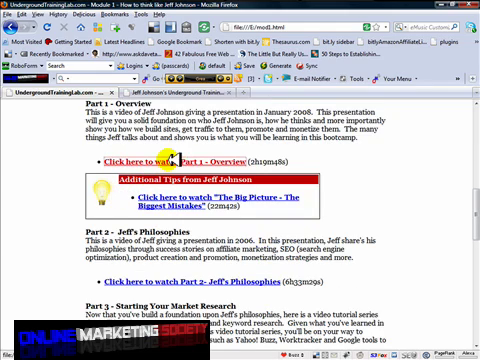
{"action": "left_click", "coordinate": [175, 161]}
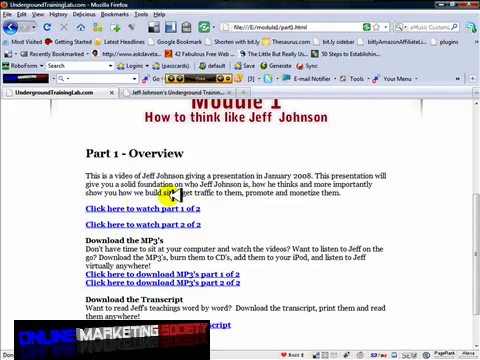
{"action": "left_click", "coordinate": [128, 208]}
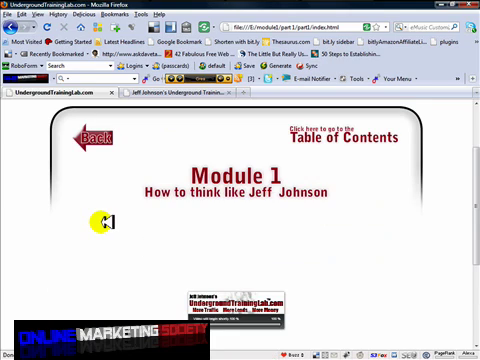
{"action": "scroll", "coordinate": [103, 221], "scroll_direction": "down", "scroll_amount": 3}
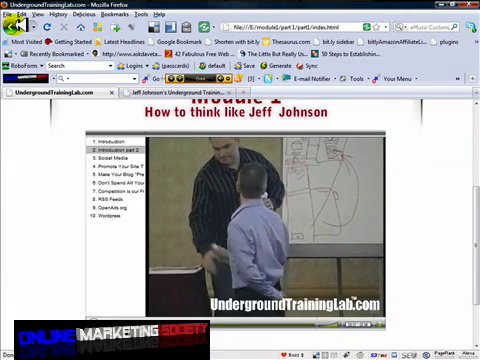
{"action": "left_click", "coordinate": [12, 26]}
{"action": "left_click", "coordinate": [12, 26]}
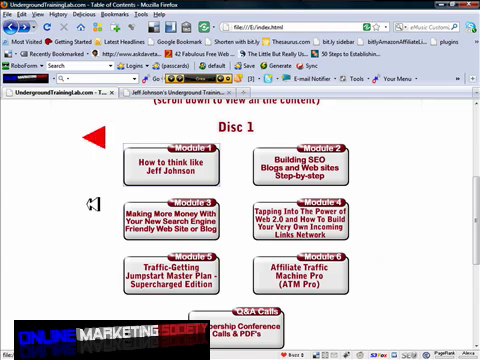
{"action": "left_click", "coordinate": [278, 166]}
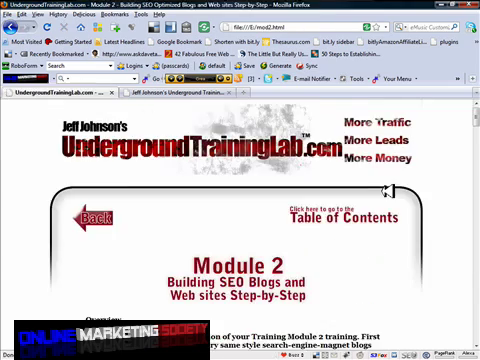
{"action": "scroll", "coordinate": [380, 210], "scroll_direction": "down", "scroll_amount": 5}
{"action": "scroll", "coordinate": [380, 210], "scroll_direction": "down", "scroll_amount": 5}
{"action": "scroll", "coordinate": [380, 210], "scroll_direction": "down", "scroll_amount": 5}
{"action": "scroll", "coordinate": [380, 210], "scroll_direction": "down", "scroll_amount": 4}
{"action": "scroll", "coordinate": [383, 216], "scroll_direction": "down", "scroll_amount": 5}
{"action": "scroll", "coordinate": [378, 216], "scroll_direction": "down", "scroll_amount": 3}
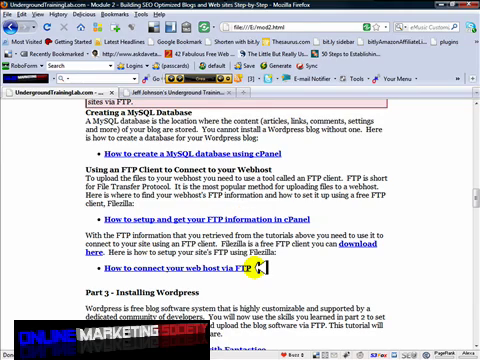
{"action": "scroll", "coordinate": [260, 268], "scroll_direction": "down", "scroll_amount": 2}
{"action": "scroll", "coordinate": [245, 250], "scroll_direction": "down", "scroll_amount": 2}
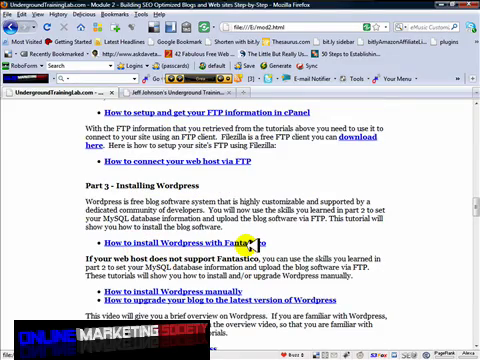
{"action": "scroll", "coordinate": [230, 250], "scroll_direction": "down", "scroll_amount": 1}
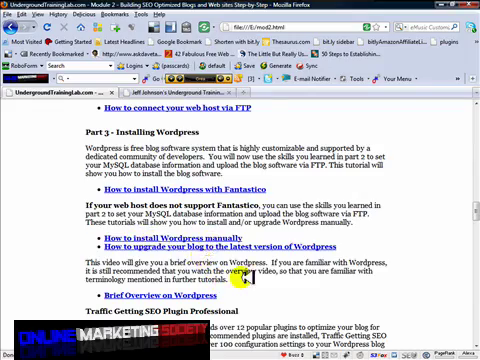
{"action": "scroll", "coordinate": [240, 280], "scroll_direction": "down", "scroll_amount": 2}
{"action": "scroll", "coordinate": [245, 290], "scroll_direction": "down", "scroll_amount": 3}
{"action": "scroll", "coordinate": [230, 272], "scroll_direction": "down", "scroll_amount": 3}
{"action": "scroll", "coordinate": [230, 265], "scroll_direction": "down", "scroll_amount": 1}
{"action": "scroll", "coordinate": [228, 262], "scroll_direction": "up", "scroll_amount": 5}
{"action": "scroll", "coordinate": [228, 262], "scroll_direction": "up", "scroll_amount": 6}
{"action": "left_click", "coordinate": [10, 27]}
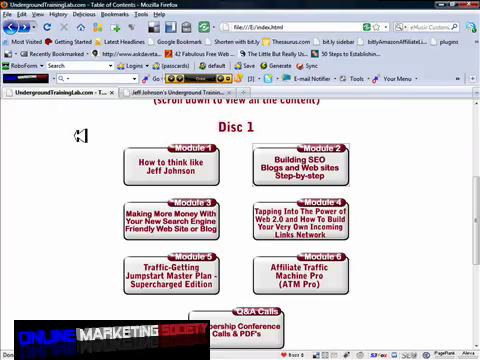
{"action": "scroll", "coordinate": [105, 222], "scroll_direction": "down", "scroll_amount": 1}
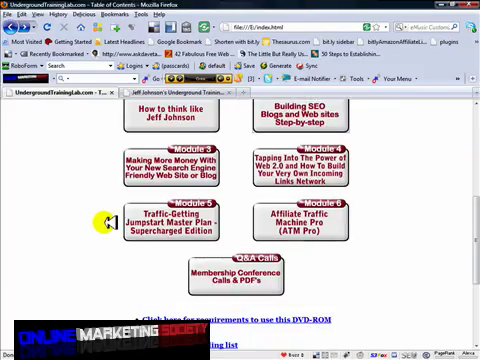
{"action": "scroll", "coordinate": [105, 222], "scroll_direction": "up", "scroll_amount": 1}
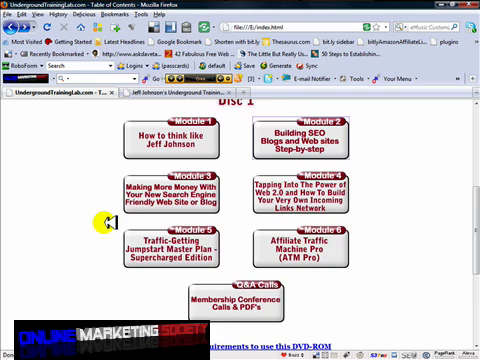
{"action": "scroll", "coordinate": [105, 222], "scroll_direction": "up", "scroll_amount": 1}
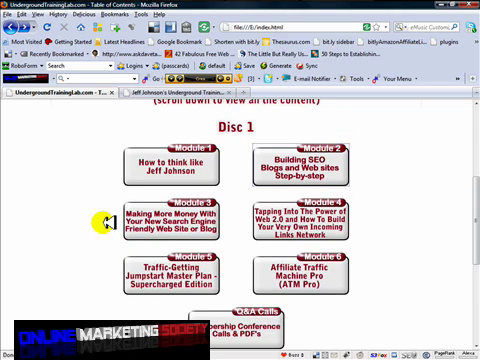
{"action": "scroll", "coordinate": [105, 222], "scroll_direction": "down", "scroll_amount": 3}
{"action": "scroll", "coordinate": [105, 222], "scroll_direction": "down", "scroll_amount": 3}
{"action": "scroll", "coordinate": [105, 222], "scroll_direction": "up", "scroll_amount": 3}
{"action": "scroll", "coordinate": [105, 218], "scroll_direction": "up", "scroll_amount": 5}
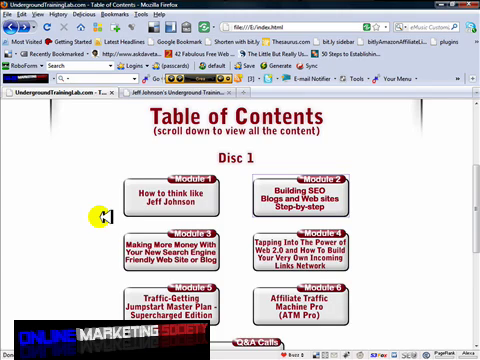
{"action": "scroll", "coordinate": [103, 217], "scroll_direction": "down", "scroll_amount": 2}
{"action": "scroll", "coordinate": [103, 217], "scroll_direction": "down", "scroll_amount": 2}
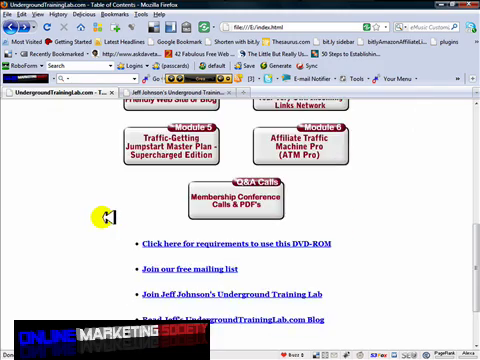
{"action": "scroll", "coordinate": [103, 217], "scroll_direction": "down", "scroll_amount": 2}
{"action": "scroll", "coordinate": [103, 217], "scroll_direction": "up", "scroll_amount": 3}
{"action": "scroll", "coordinate": [103, 217], "scroll_direction": "up", "scroll_amount": 1}
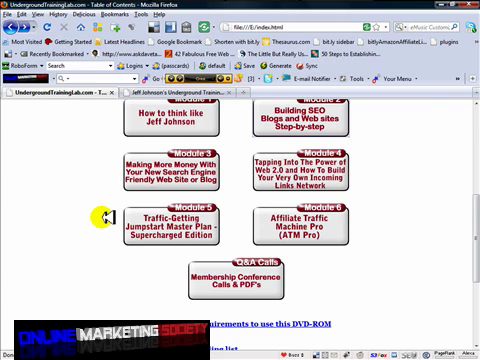
{"action": "scroll", "coordinate": [103, 217], "scroll_direction": "up", "scroll_amount": 1}
{"action": "scroll", "coordinate": [103, 217], "scroll_direction": "up", "scroll_amount": 1}
{"action": "scroll", "coordinate": [103, 217], "scroll_direction": "down", "scroll_amount": 1}
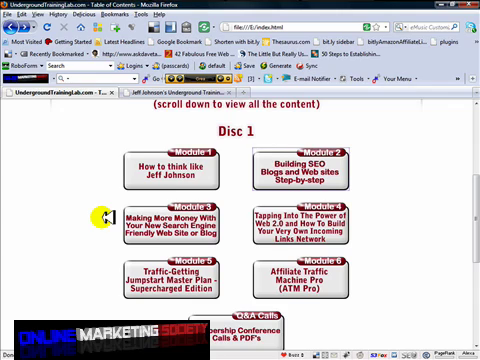
{"action": "scroll", "coordinate": [103, 217], "scroll_direction": "down", "scroll_amount": 1}
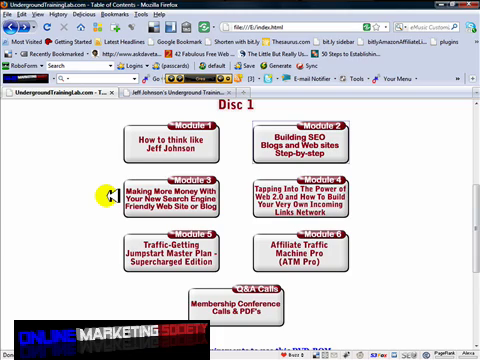
{"action": "scroll", "coordinate": [110, 195], "scroll_direction": "down", "scroll_amount": 2}
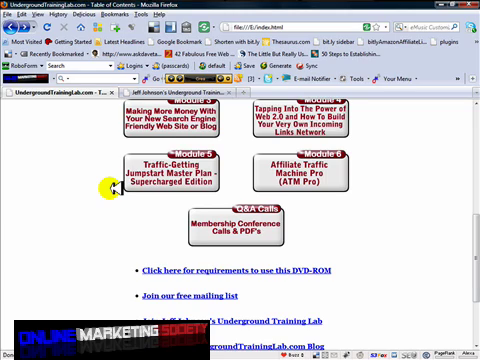
{"action": "scroll", "coordinate": [115, 188], "scroll_direction": "up", "scroll_amount": 3}
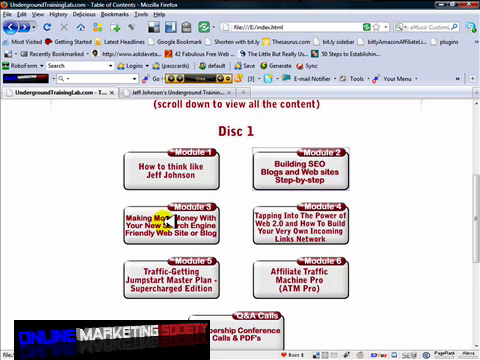
{"action": "scroll", "coordinate": [112, 226], "scroll_direction": "down", "scroll_amount": 1}
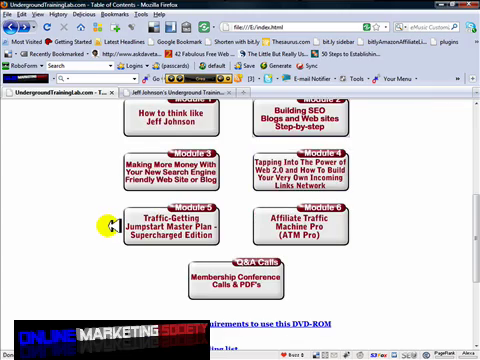
{"action": "scroll", "coordinate": [112, 226], "scroll_direction": "down", "scroll_amount": 2}
{"action": "scroll", "coordinate": [112, 226], "scroll_direction": "down", "scroll_amount": 2}
{"action": "scroll", "coordinate": [112, 226], "scroll_direction": "up", "scroll_amount": 2}
{"action": "scroll", "coordinate": [112, 226], "scroll_direction": "up", "scroll_amount": 4}
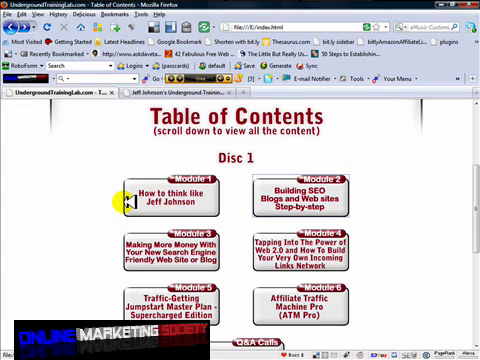
{"action": "scroll", "coordinate": [125, 201], "scroll_direction": "down", "scroll_amount": 2}
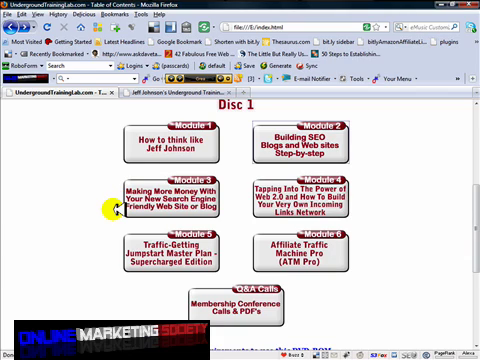
{"action": "scroll", "coordinate": [118, 208], "scroll_direction": "down", "scroll_amount": 2}
{"action": "scroll", "coordinate": [105, 213], "scroll_direction": "down", "scroll_amount": 1}
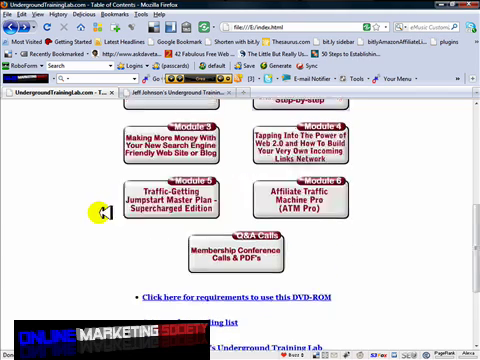
{"action": "scroll", "coordinate": [105, 213], "scroll_direction": "up", "scroll_amount": 2}
{"action": "scroll", "coordinate": [105, 210], "scroll_direction": "up", "scroll_amount": 2}
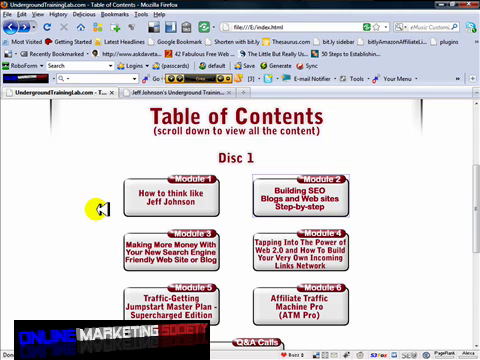
{"action": "scroll", "coordinate": [98, 208], "scroll_direction": "down", "scroll_amount": 1}
{"action": "scroll", "coordinate": [98, 208], "scroll_direction": "down", "scroll_amount": 2}
{"action": "scroll", "coordinate": [98, 208], "scroll_direction": "down", "scroll_amount": 2}
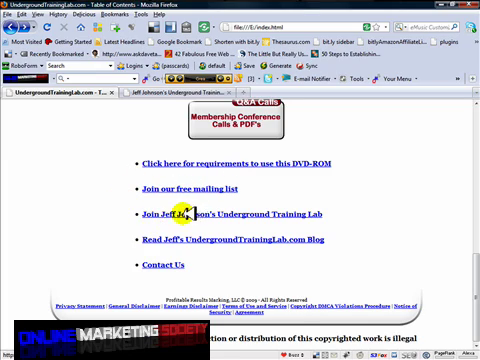
{"action": "scroll", "coordinate": [178, 172], "scroll_direction": "up", "scroll_amount": 2}
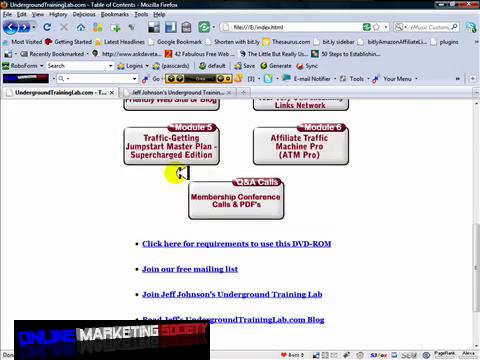
{"action": "scroll", "coordinate": [150, 190], "scroll_direction": "up", "scroll_amount": 3}
{"action": "scroll", "coordinate": [140, 193], "scroll_direction": "up", "scroll_amount": 3}
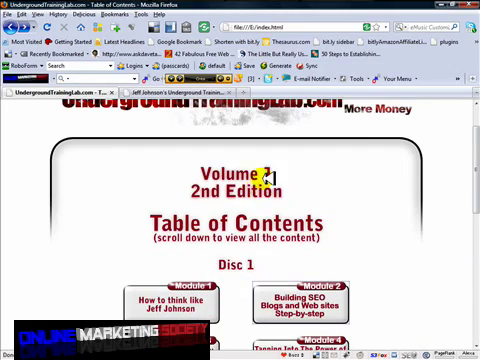
{"action": "scroll", "coordinate": [150, 188], "scroll_direction": "up", "scroll_amount": 2}
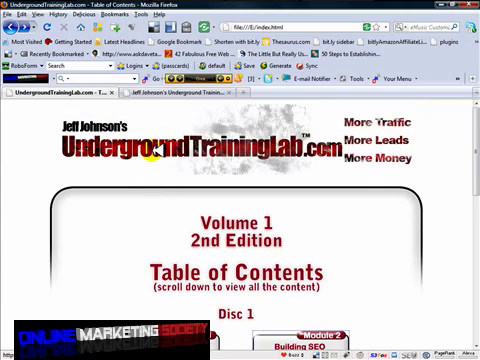
{"action": "scroll", "coordinate": [155, 151], "scroll_direction": "down", "scroll_amount": 2}
{"action": "scroll", "coordinate": [130, 170], "scroll_direction": "down", "scroll_amount": 2}
{"action": "scroll", "coordinate": [125, 180], "scroll_direction": "down", "scroll_amount": 3}
{"action": "scroll", "coordinate": [122, 181], "scroll_direction": "up", "scroll_amount": 3}
{"action": "scroll", "coordinate": [122, 181], "scroll_direction": "up", "scroll_amount": 3}
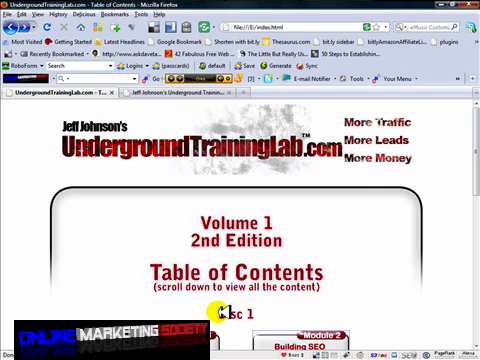
{"action": "scroll", "coordinate": [214, 222], "scroll_direction": "down", "scroll_amount": 2}
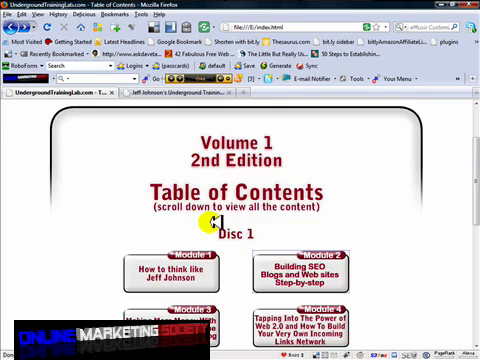
{"action": "scroll", "coordinate": [214, 222], "scroll_direction": "down", "scroll_amount": 3}
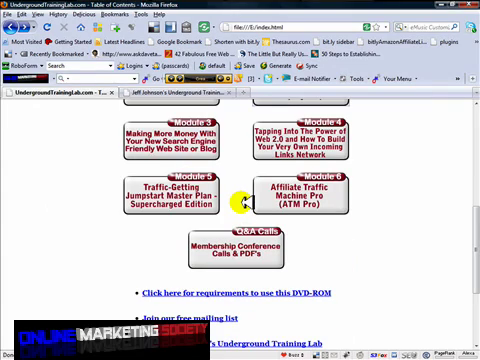
{"action": "scroll", "coordinate": [180, 190], "scroll_direction": "up", "scroll_amount": 3}
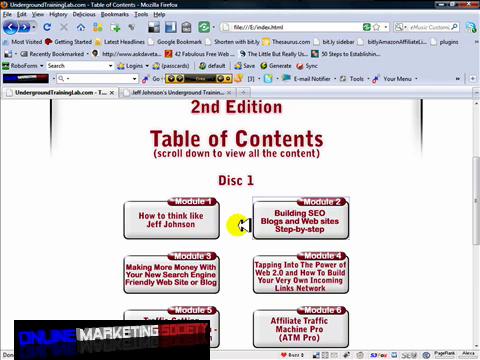
{"action": "scroll", "coordinate": [242, 224], "scroll_direction": "up", "scroll_amount": 3}
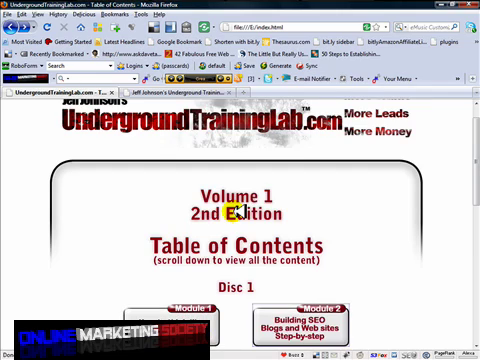
{"action": "scroll", "coordinate": [242, 210], "scroll_direction": "down", "scroll_amount": 3}
{"action": "scroll", "coordinate": [172, 165], "scroll_direction": "up", "scroll_amount": 2}
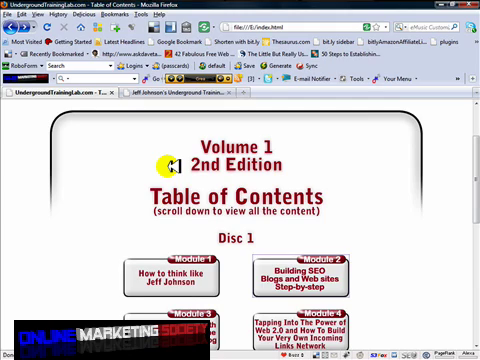
{"action": "scroll", "coordinate": [172, 165], "scroll_direction": "up", "scroll_amount": 3}
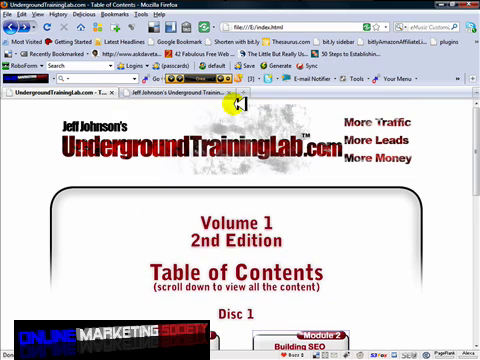